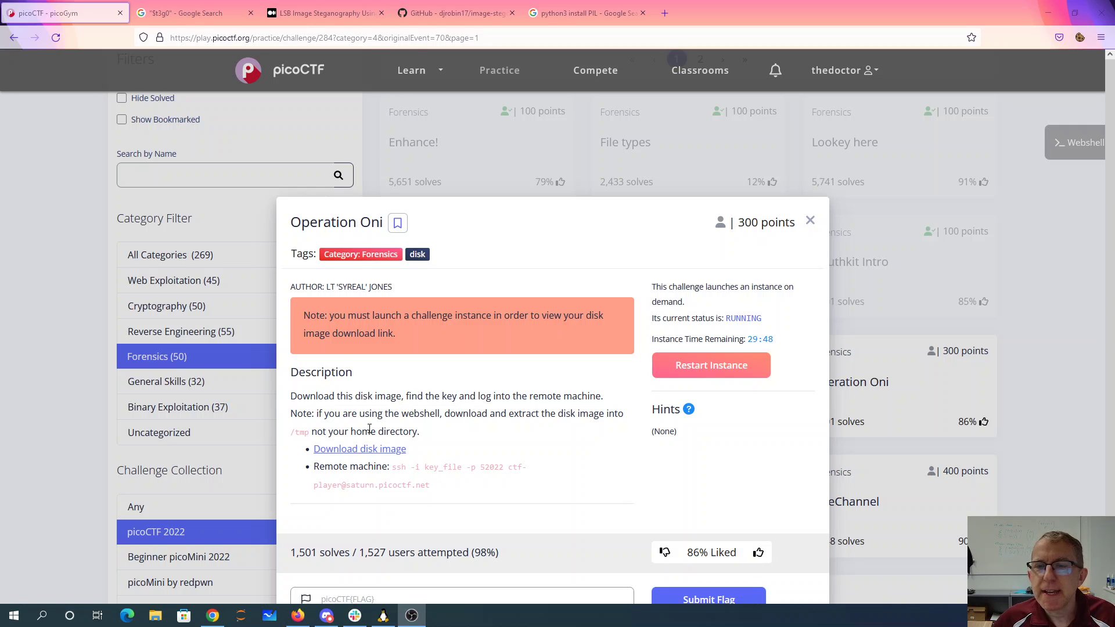
# - Copy the download link for the Operation Oni disk image
pyautogui.rightClick(377, 454)
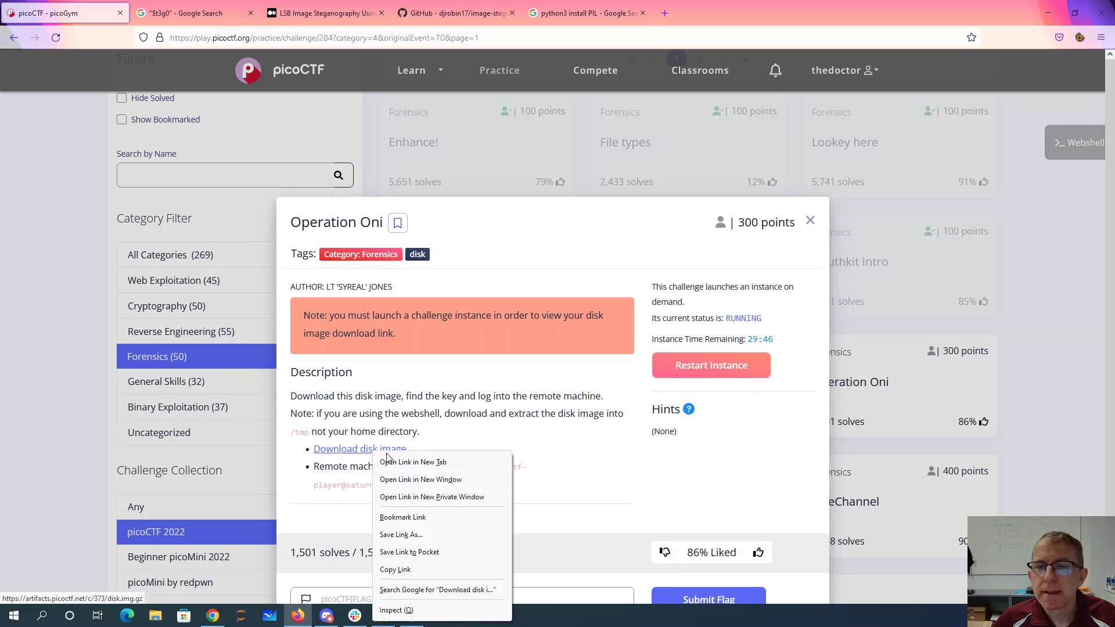
pyautogui.click(396, 569)
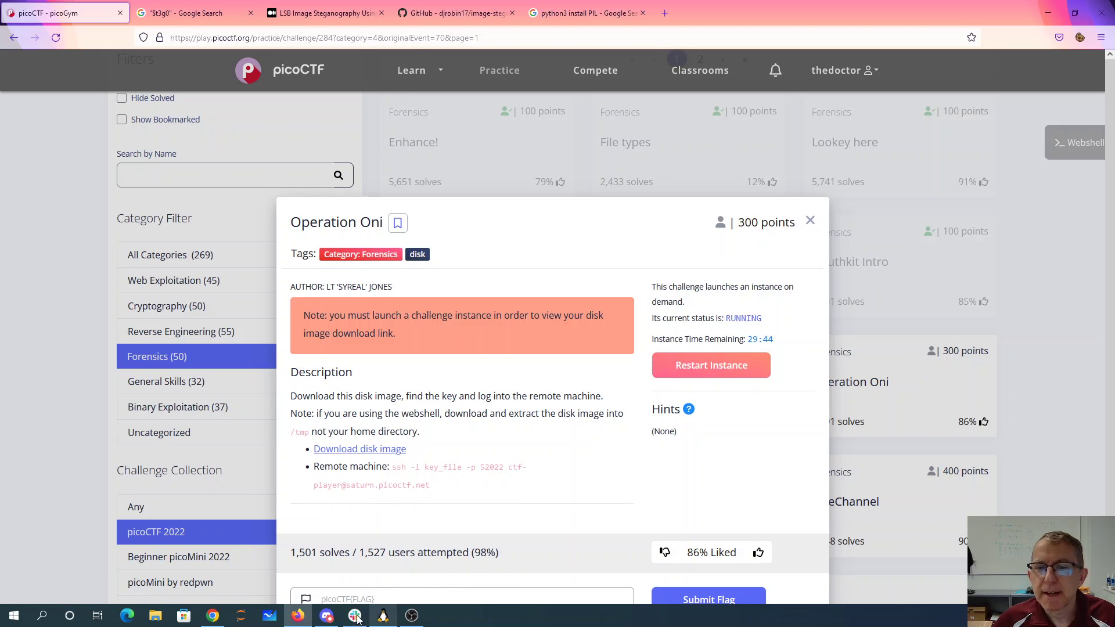
# - Download the disk image with wget using the copied link
pyautogui.click(383, 616)
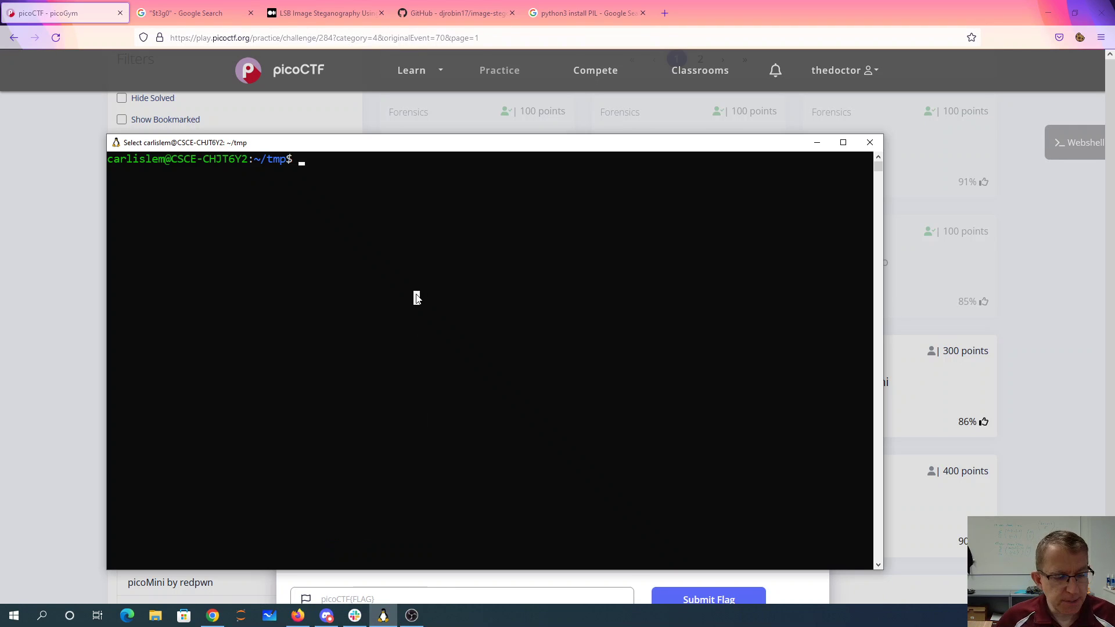
pyautogui.write('wget')
pyautogui.rightClick(416, 299)
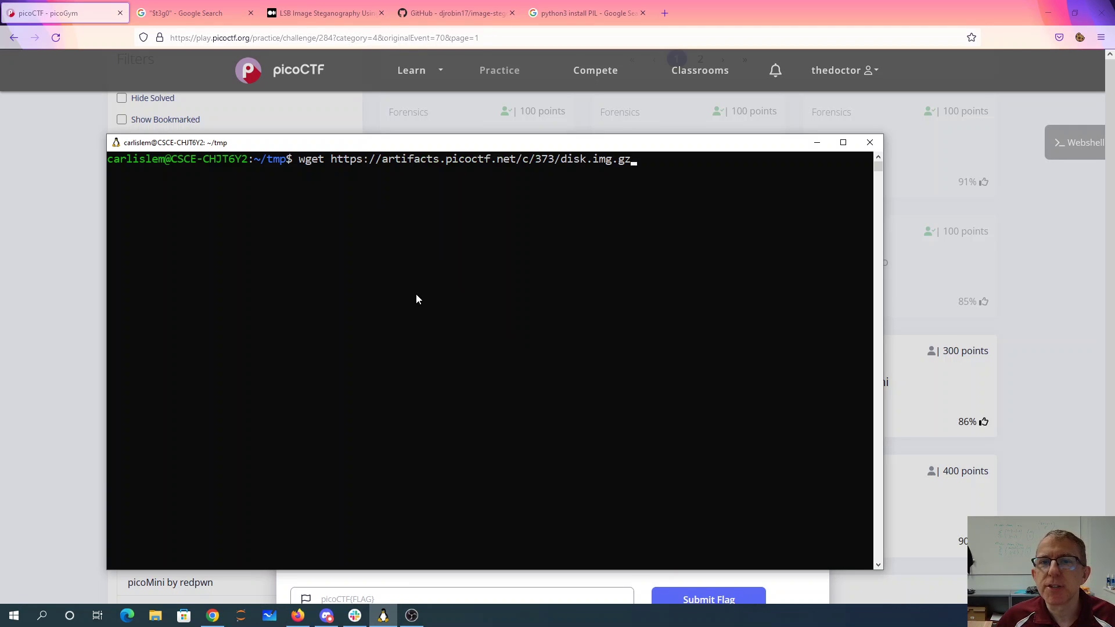
pyautogui.press('Return')
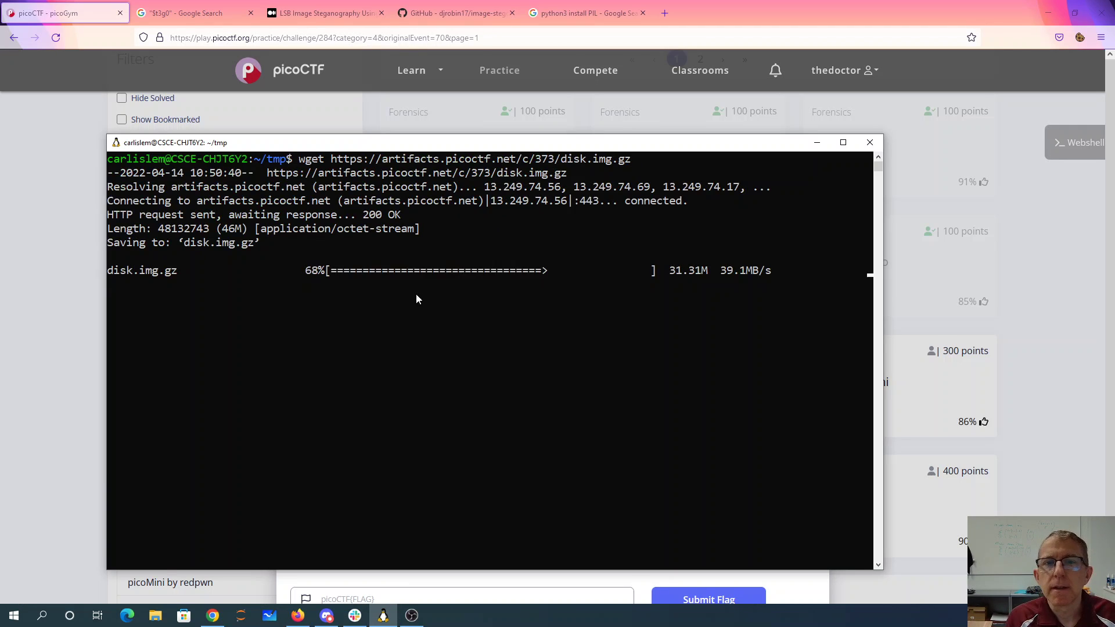
pyautogui.write('gzip -d di')
# - Decompress disk.img.gz, show its partition table with mmls, and list the offset 206848 partition
pyautogui.press('Tab')
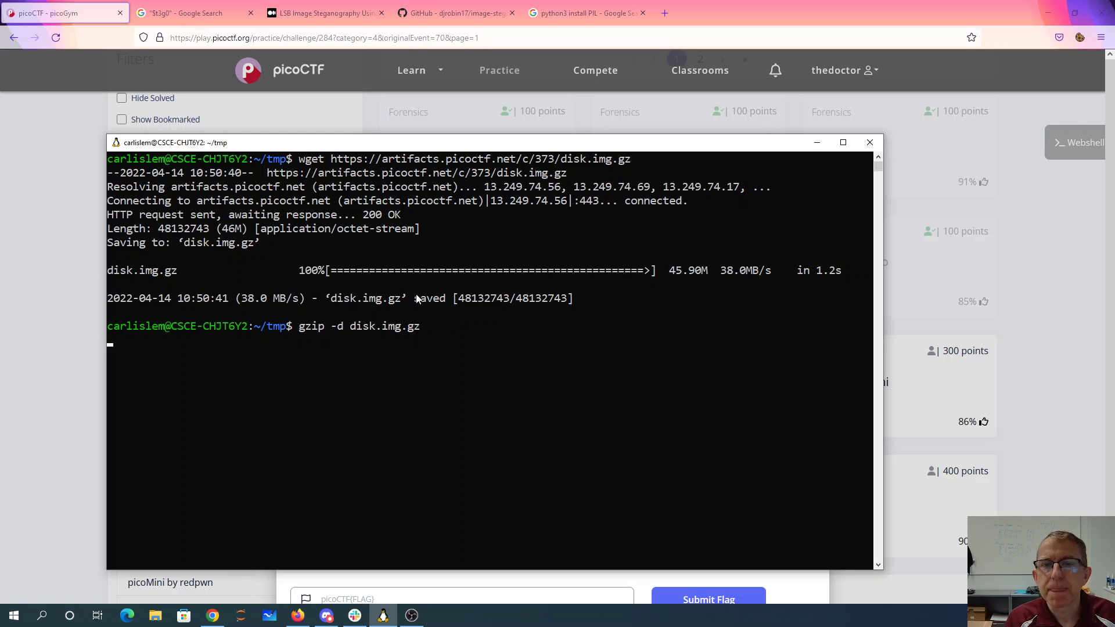
pyautogui.write('mmls disk.img')
pyautogui.press('Return')
pyautogui.write('f')
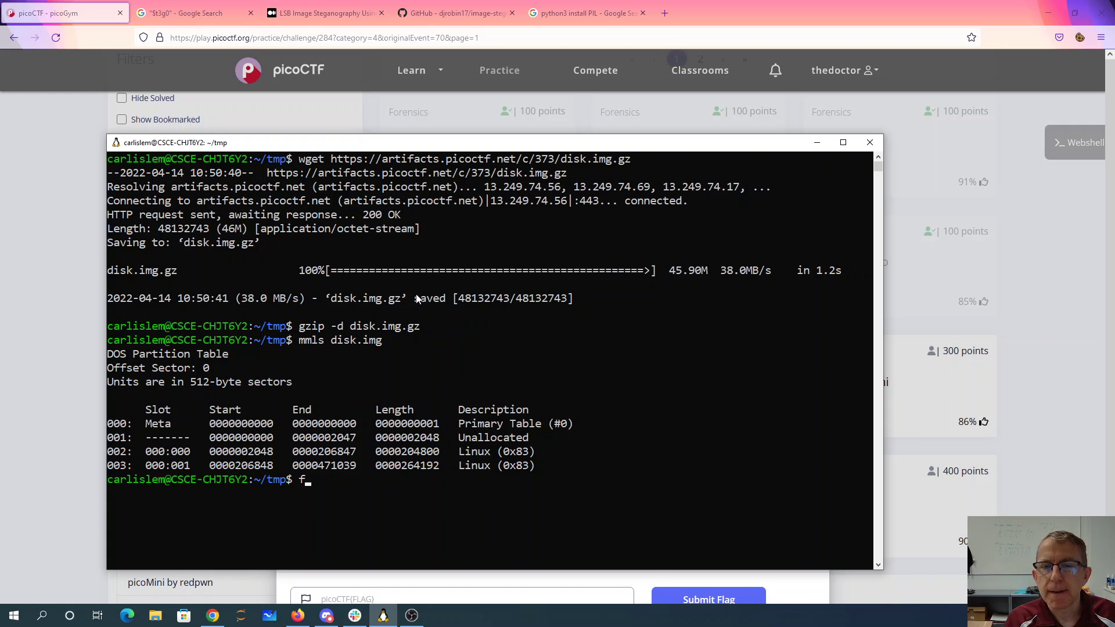
pyautogui.write('ls disk.img -o')
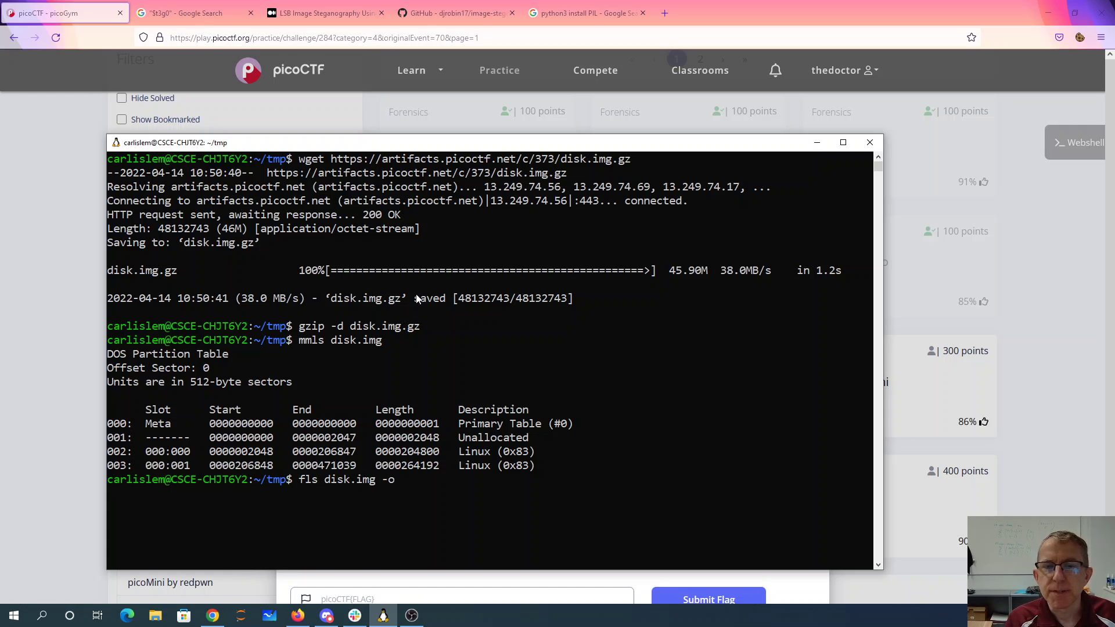
pyautogui.write(' 206848')
pyautogui.press('Return')
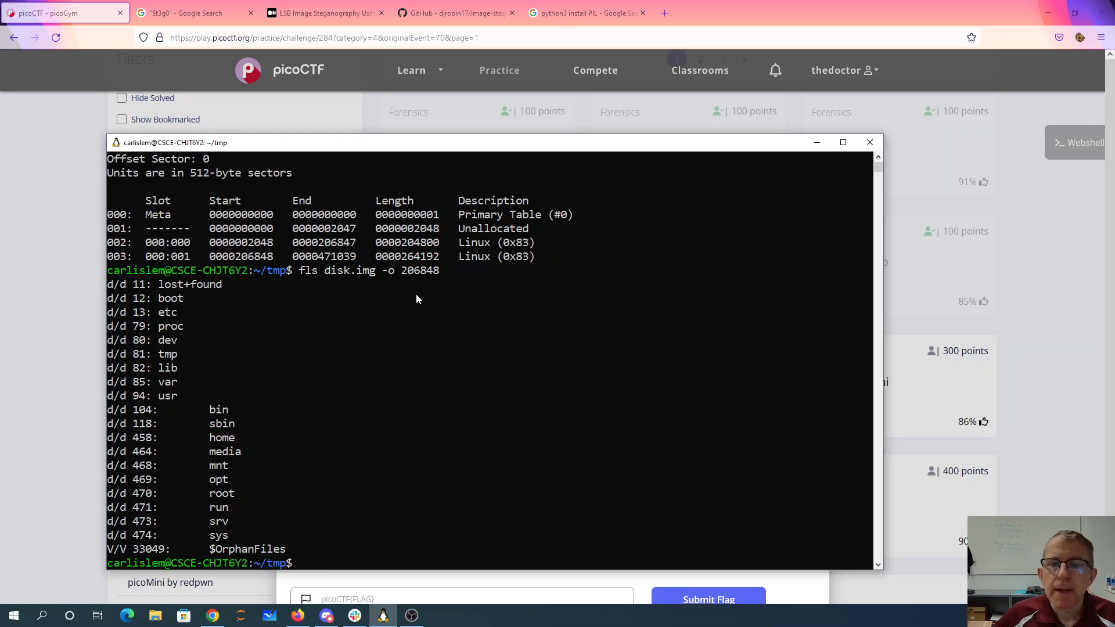
# - Reopen the Operation Oni challenge details showing the remote machine ssh command
pyautogui.click(53, 219)
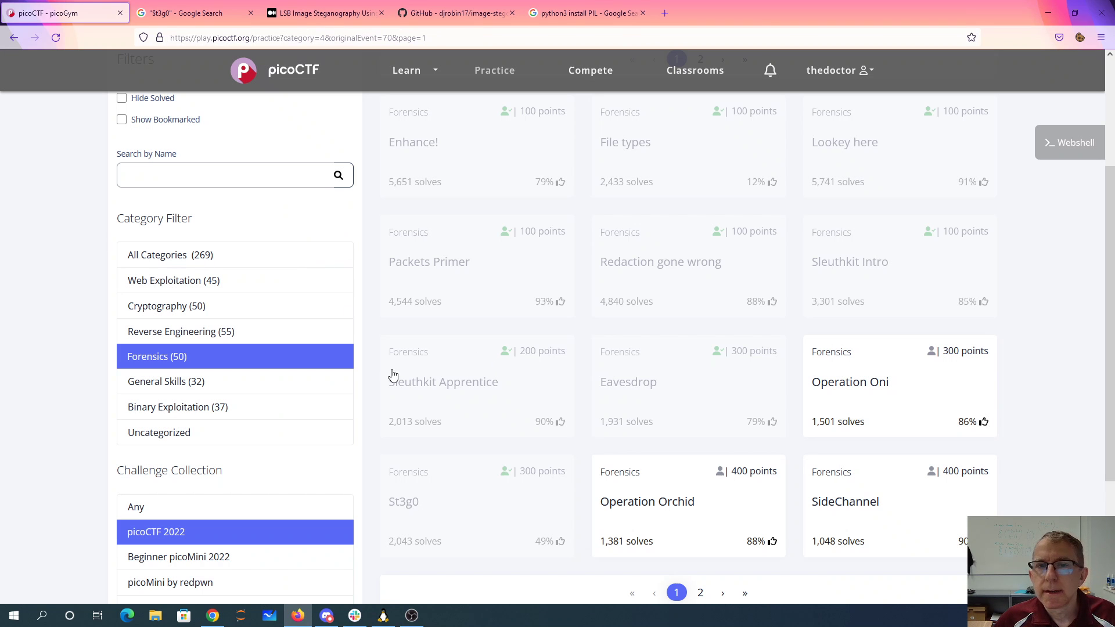
pyautogui.click(866, 373)
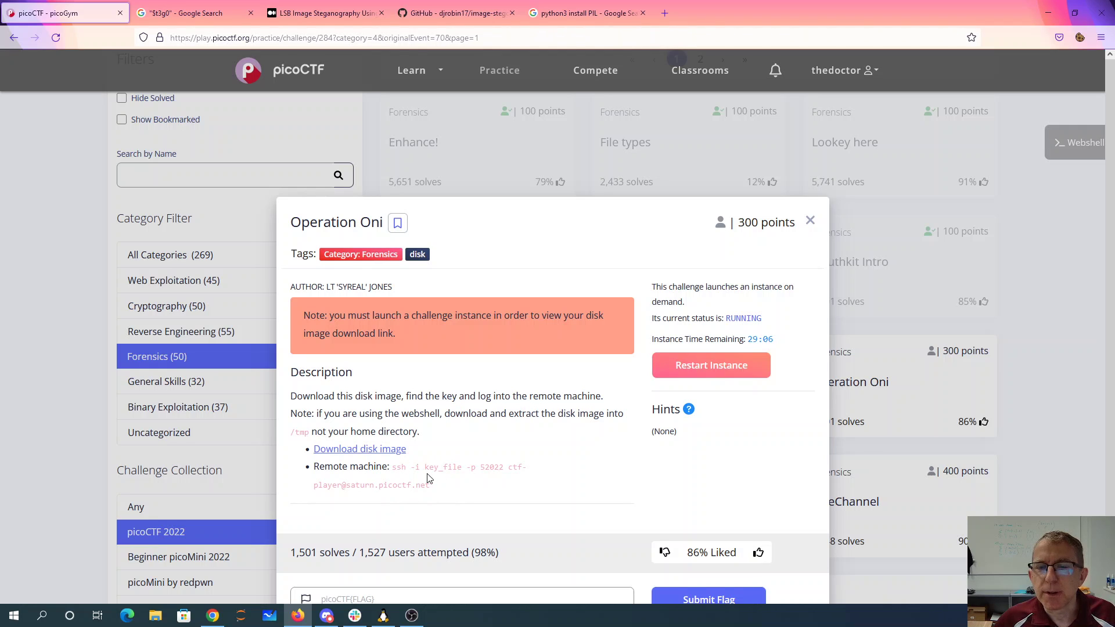
# - Recursively search the offset 206848 partition for ssh files, locating the .ssh directory
pyautogui.click(382, 615)
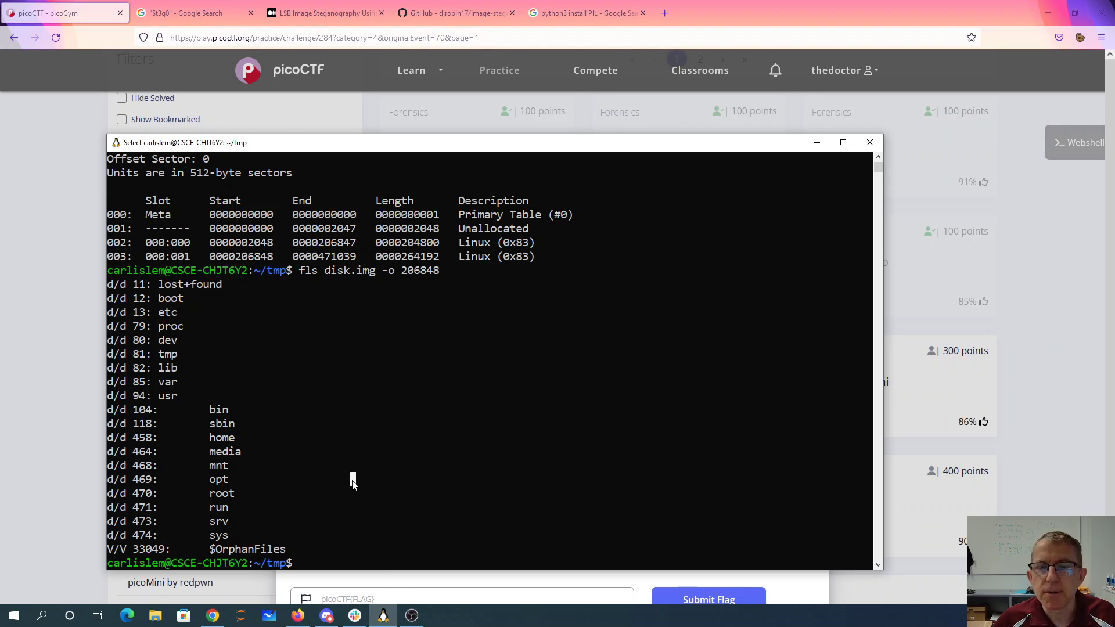
pyautogui.press('Up')
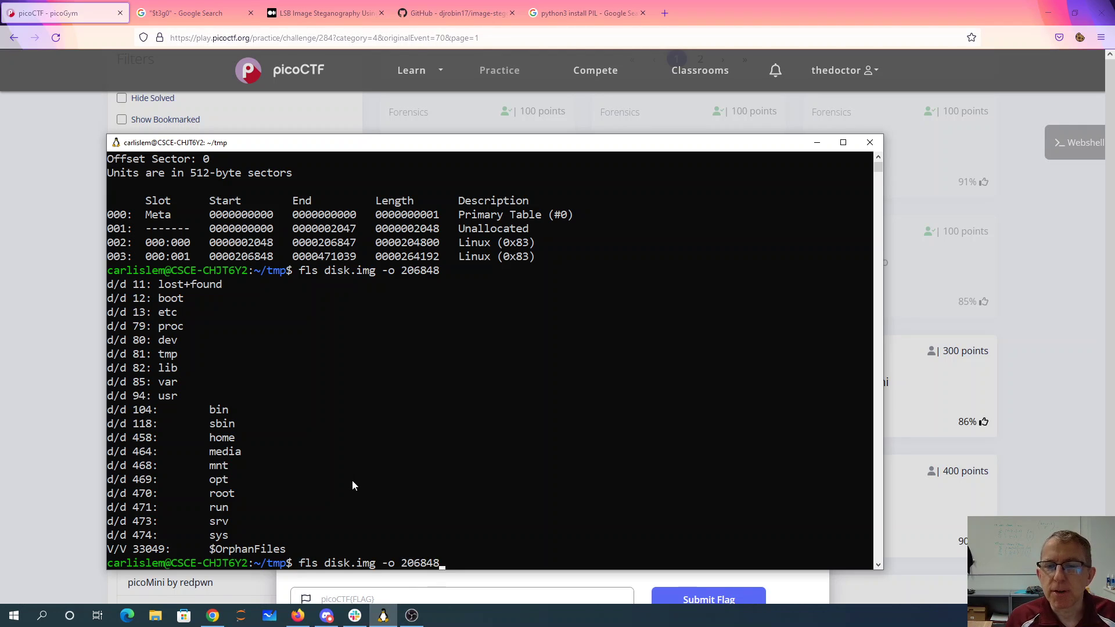
pyautogui.write('-r | grep ssh')
pyautogui.press('Return')
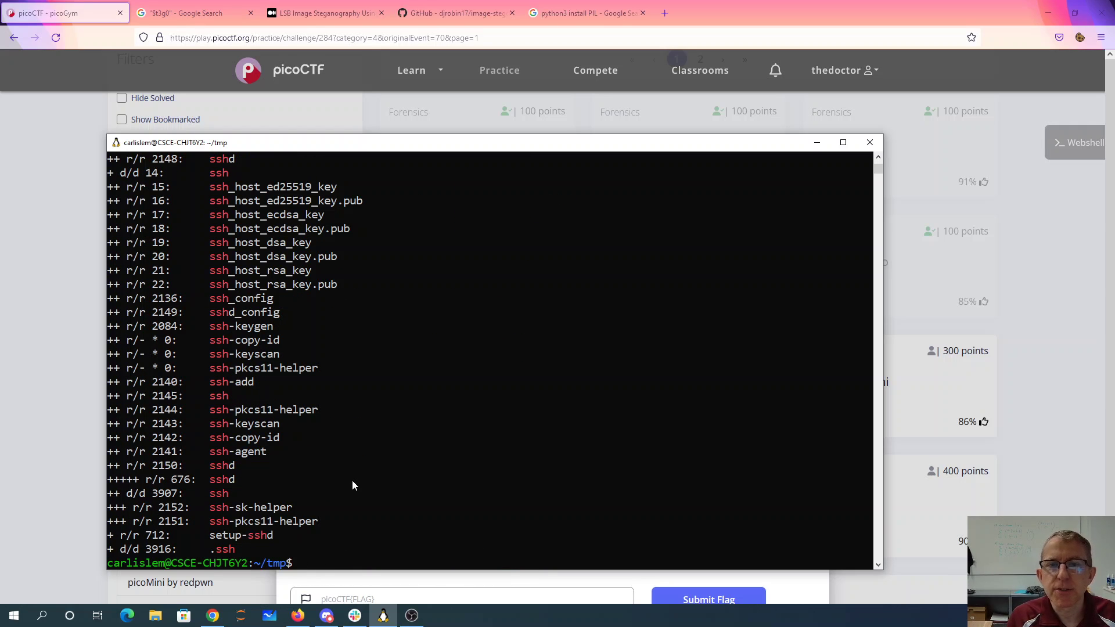
pyautogui.moveTo(234, 550); pyautogui.dragTo(112, 559)
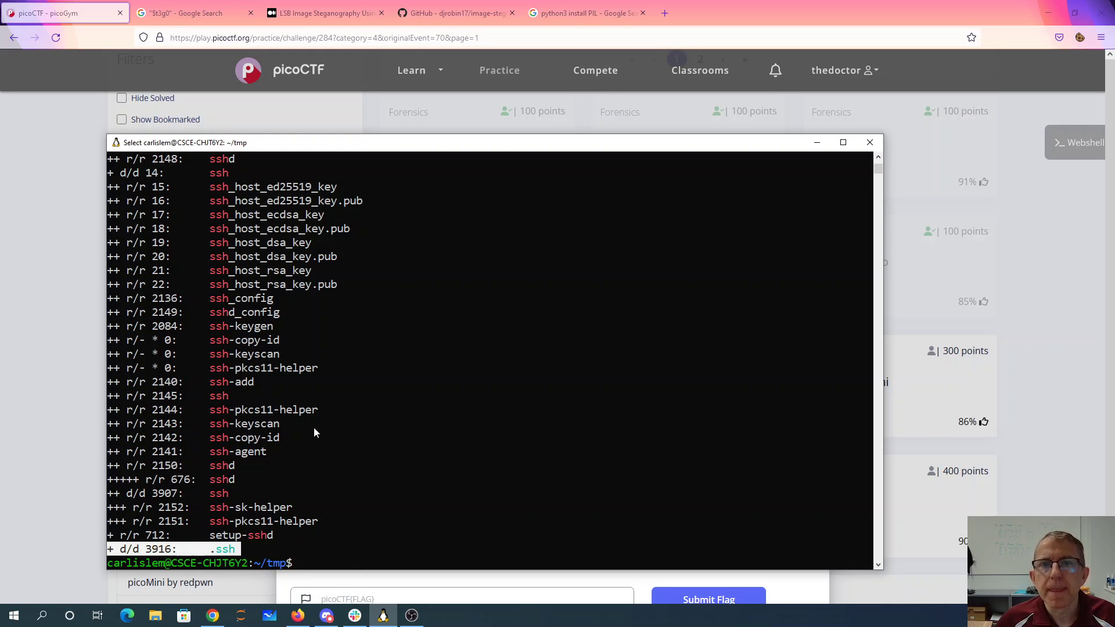
pyautogui.scroll(1, 313, 433)
pyautogui.scroll(-3, 314, 433)
pyautogui.click(252, 481)
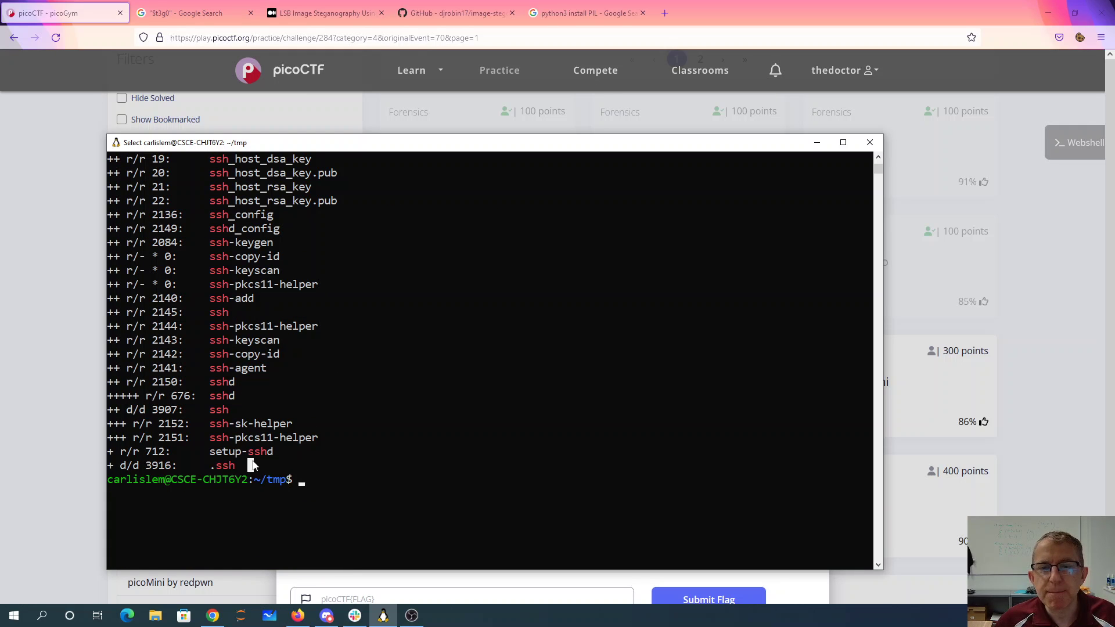
pyautogui.click(253, 467)
# - List the .ssh directory (inode 3916) and copy the private key name id_ed25519
pyautogui.press('Up')
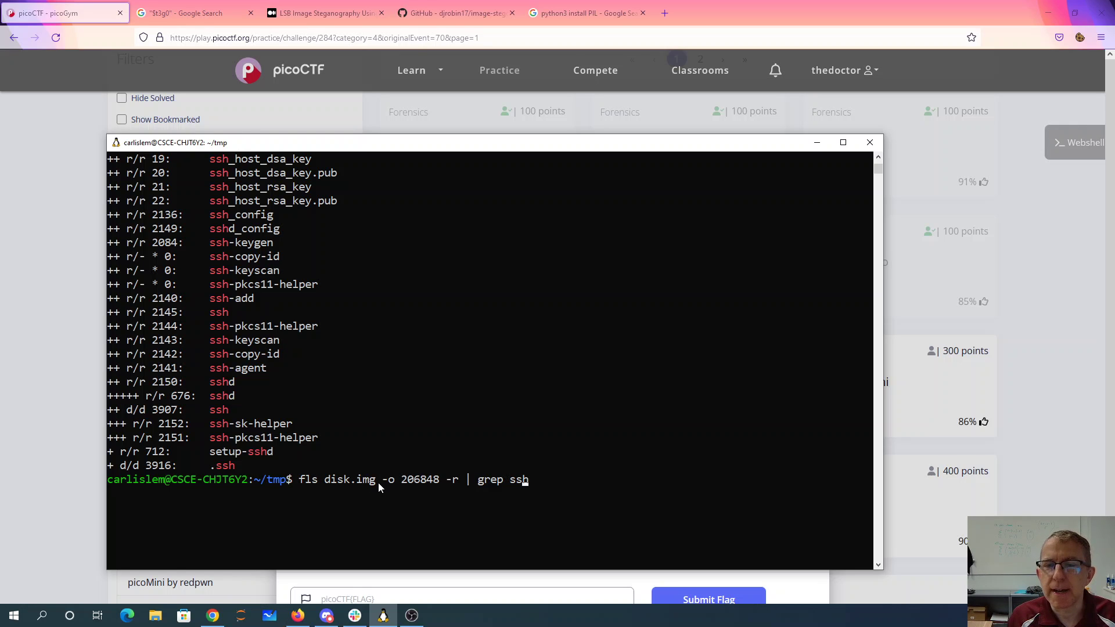
pyautogui.press('Left')
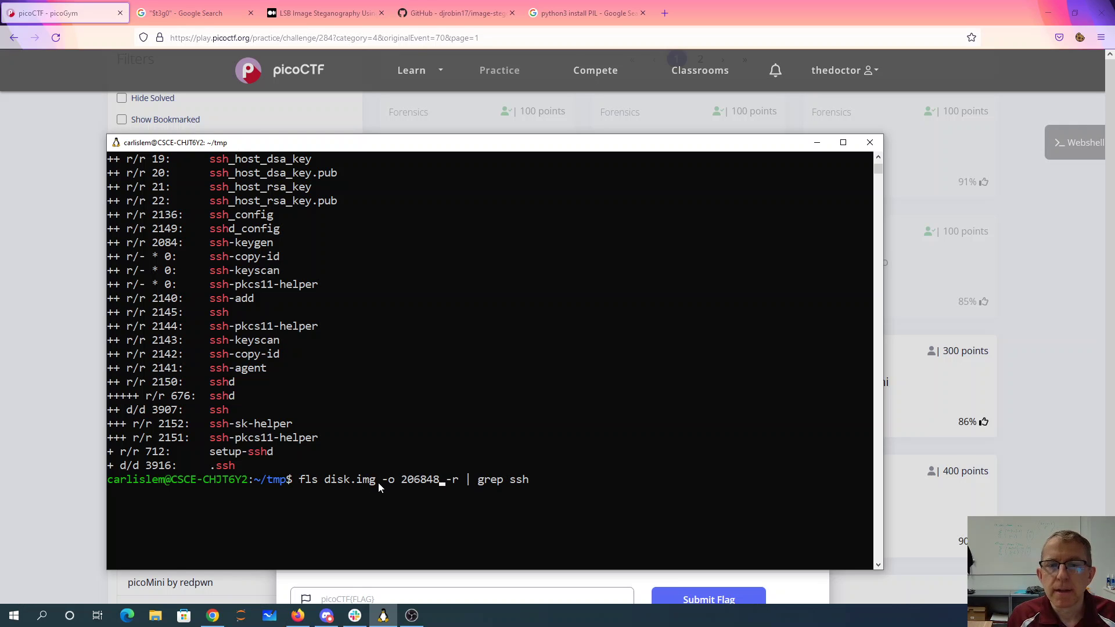
pyautogui.write('3916')
pyautogui.press('Return')
pyautogui.press('Up')
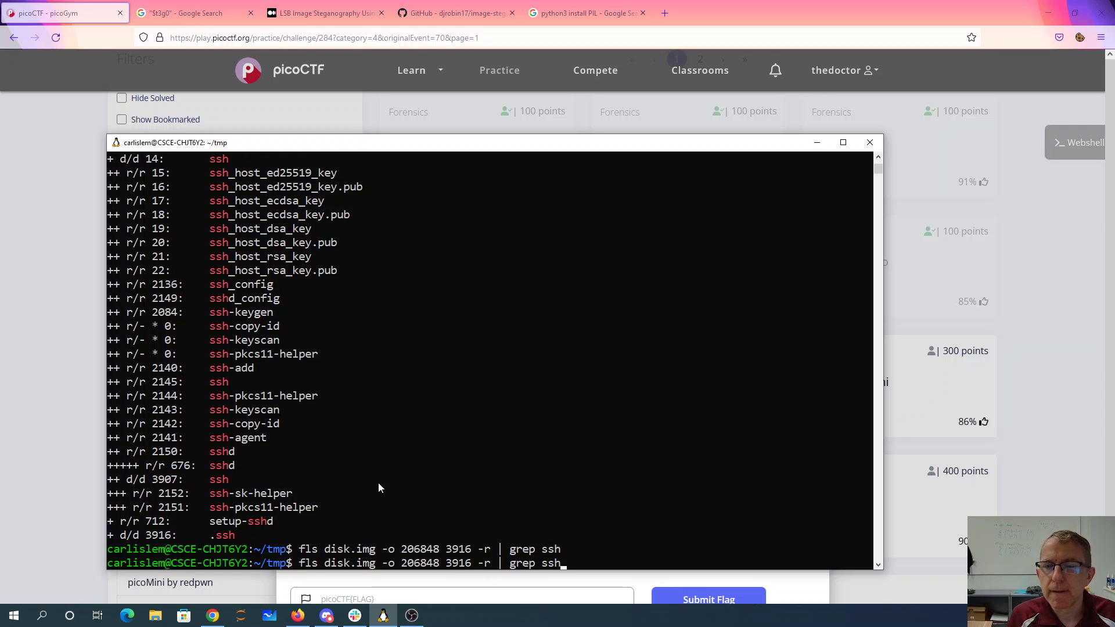
pyautogui.press('BackSpace')
pyautogui.press('BackSpace')
pyautogui.press('BackSpace')
pyautogui.press('BackSpace')
pyautogui.press('BackSpace')
pyautogui.press('BackSpace')
pyautogui.press('BackSpace')
pyautogui.press('BackSpace')
pyautogui.press('BackSpace')
pyautogui.press('Return')
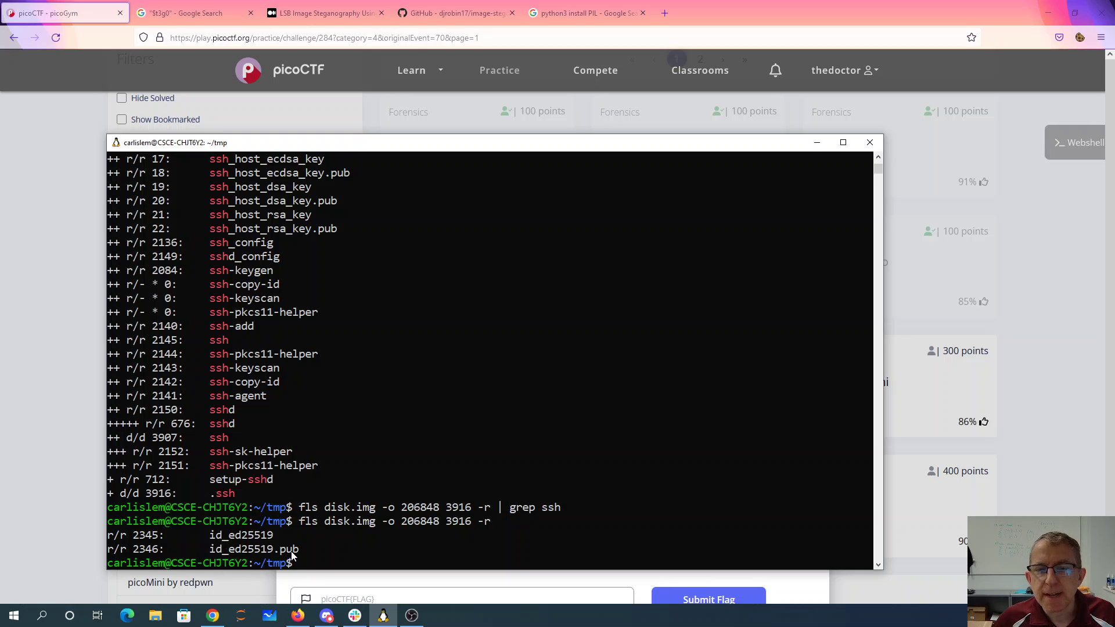
pyautogui.moveTo(303, 551); pyautogui.dragTo(211, 557)
pyautogui.doubleClick(259, 536)
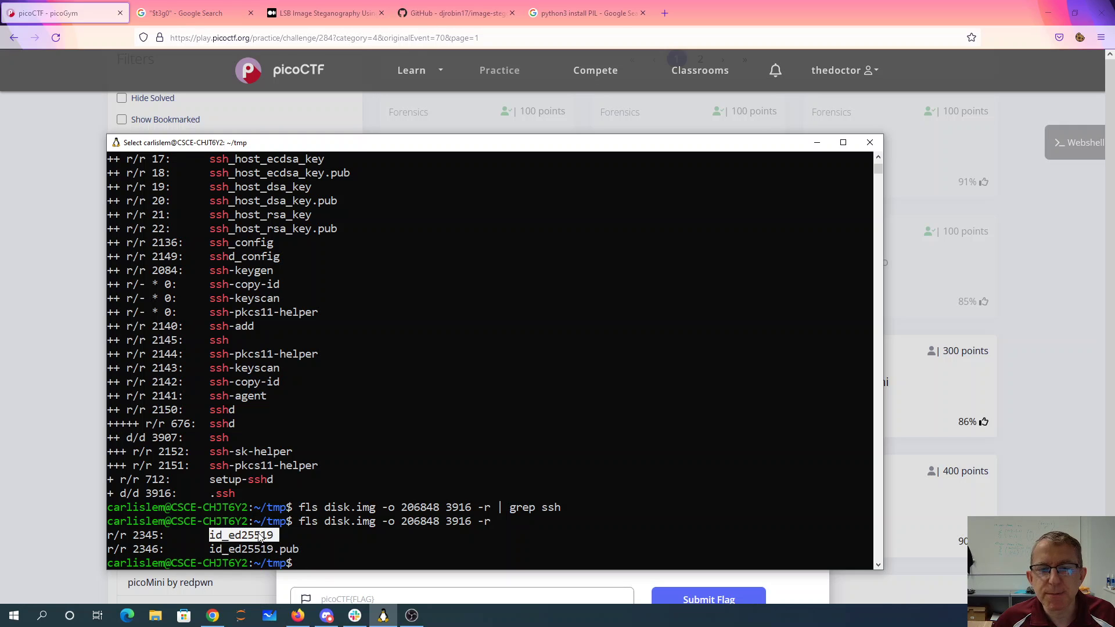
pyautogui.rightClick(333, 537)
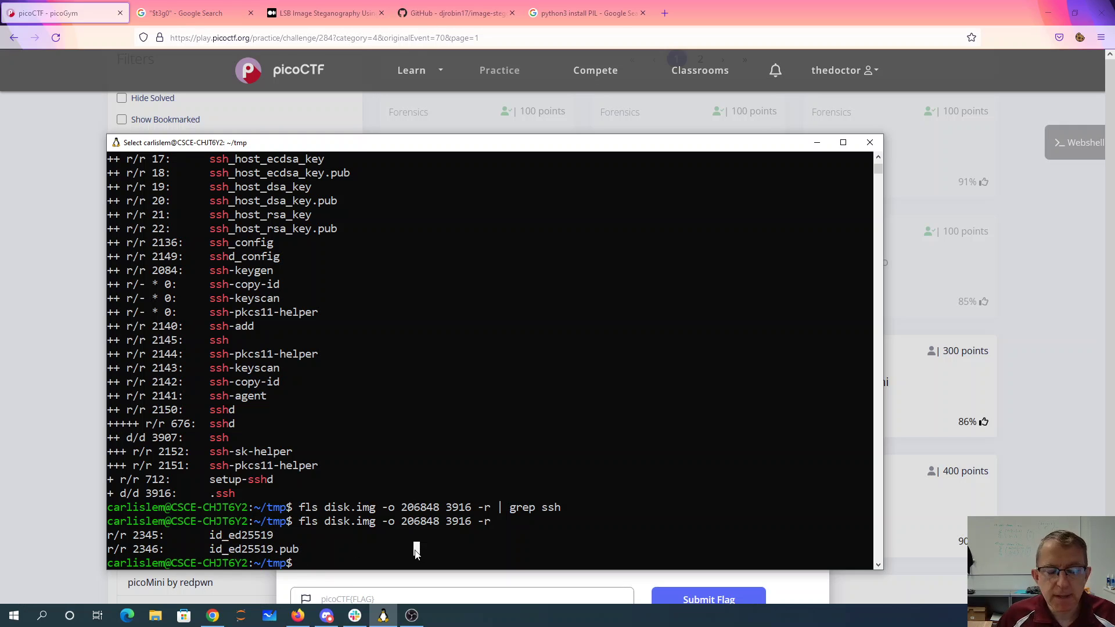
pyautogui.write('icat disk.img -o 206848')
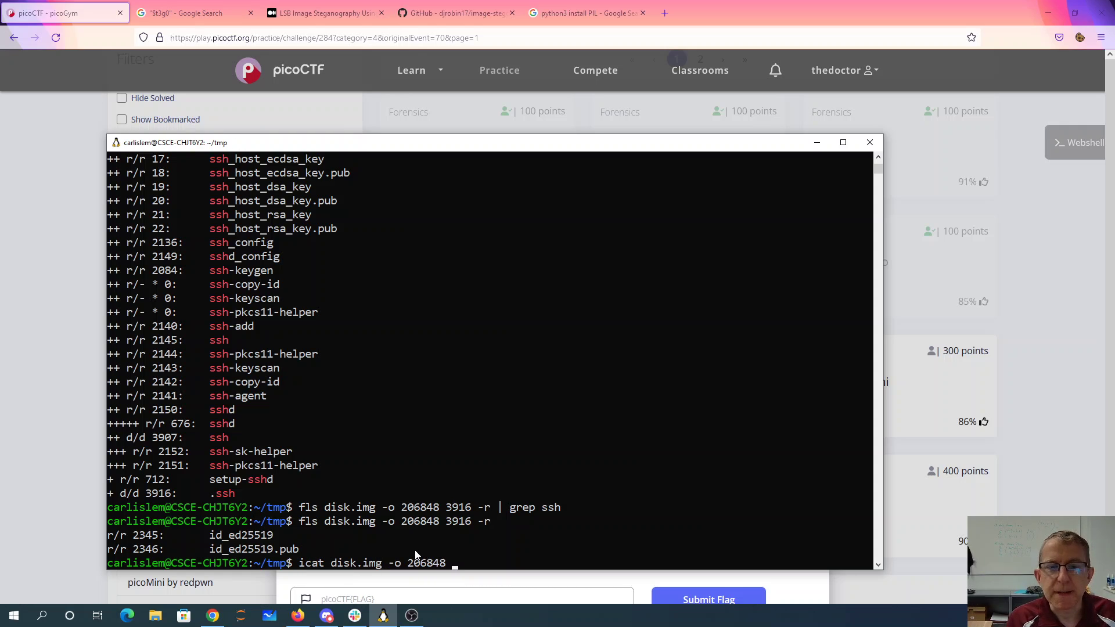
pyautogui.write(' 2345')
# - Print the inode 2345 key with icat, save it to key_file, and run chmod og-r
pyautogui.press('Return')
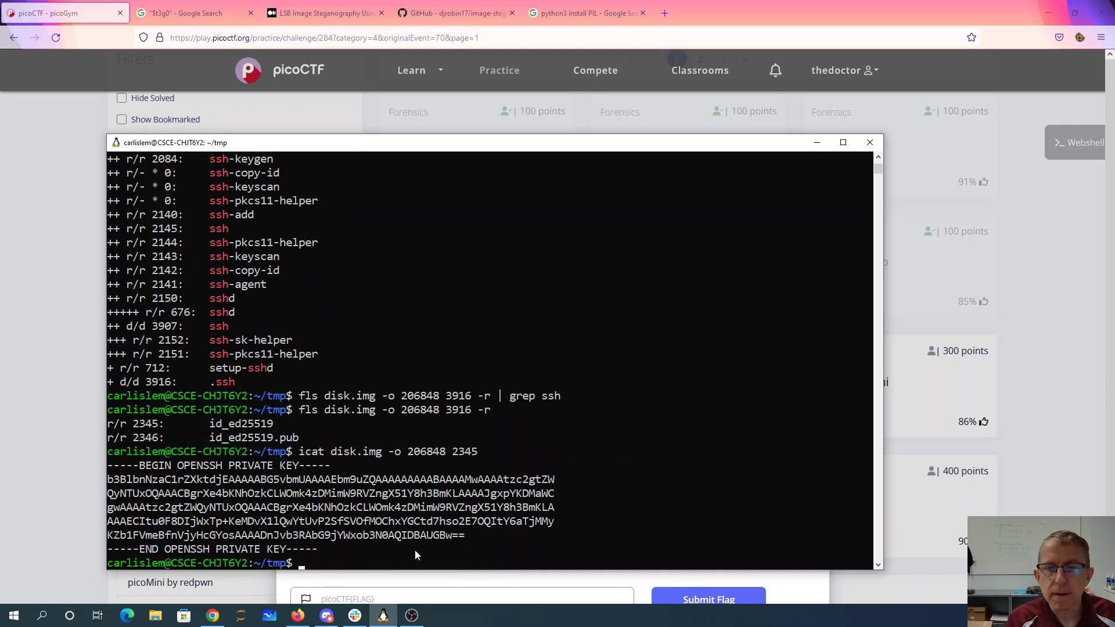
pyautogui.press('Up')
pyautogui.write('> key_file')
pyautogui.press('Return')
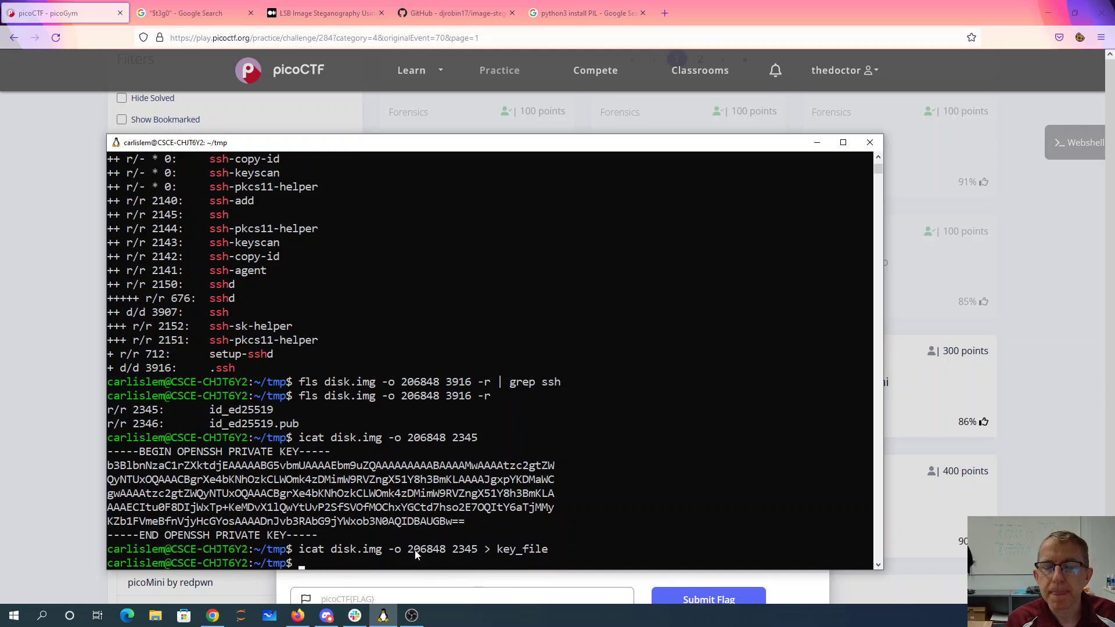
pyautogui.write('chmod og-r key_file')
pyautogui.press('Return')
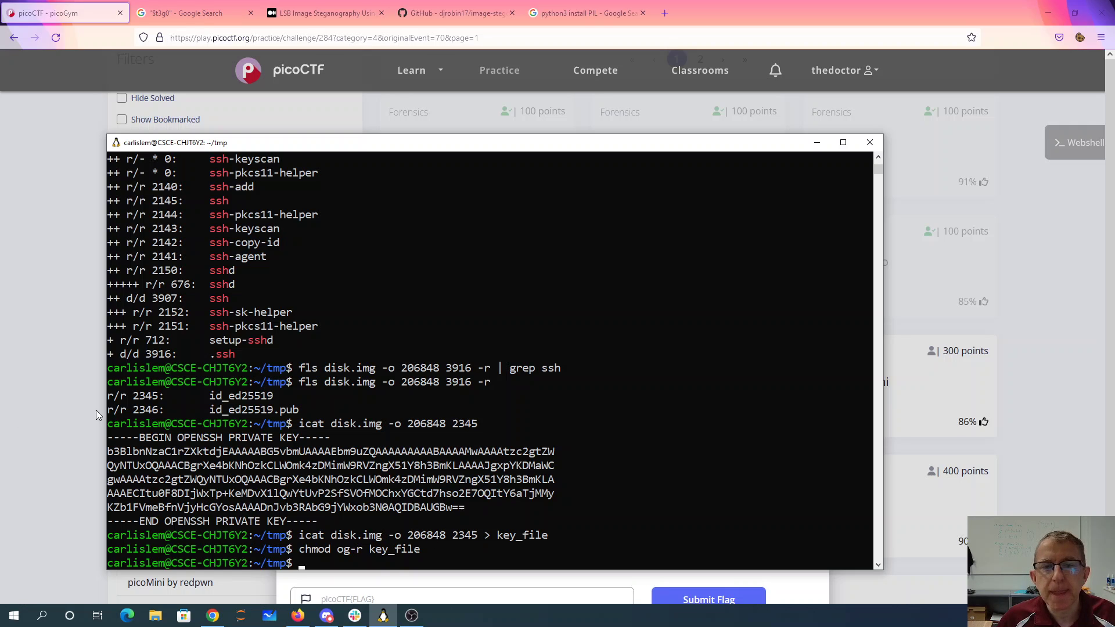
# - Copy the remote-machine ssh login command from the Operation Oni challenge details
pyautogui.click(73, 431)
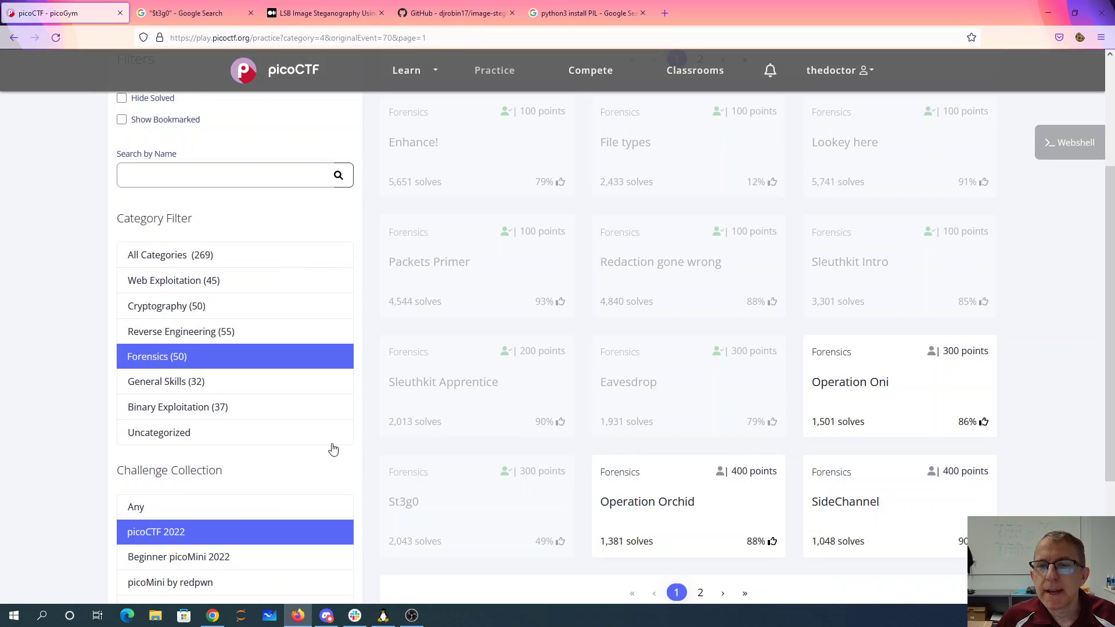
pyautogui.click(847, 399)
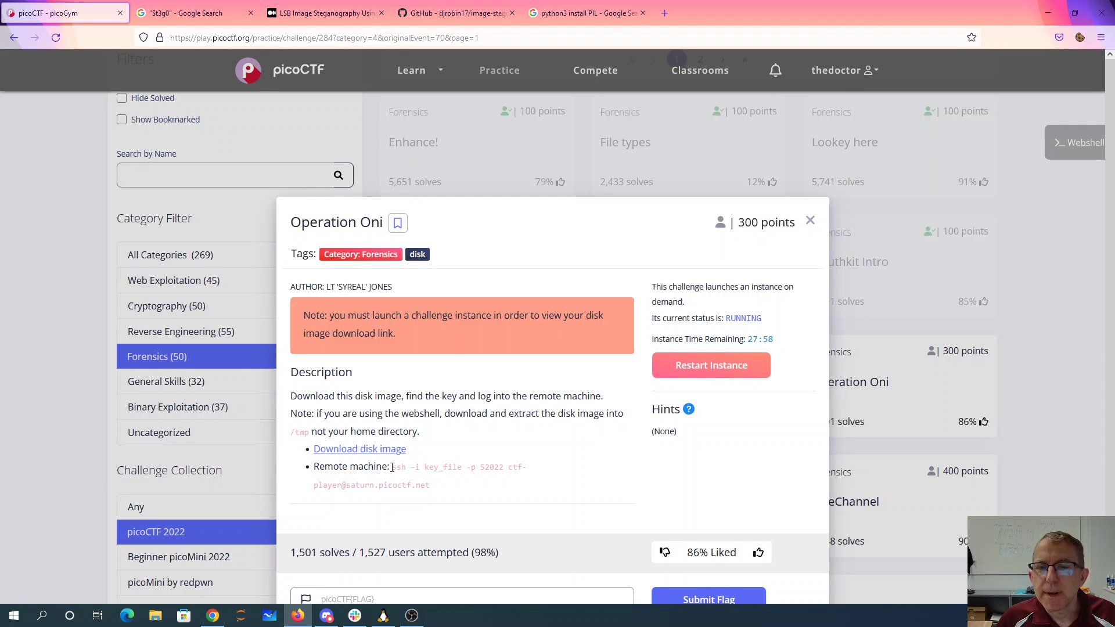
pyautogui.moveTo(393, 467); pyautogui.dragTo(429, 485)
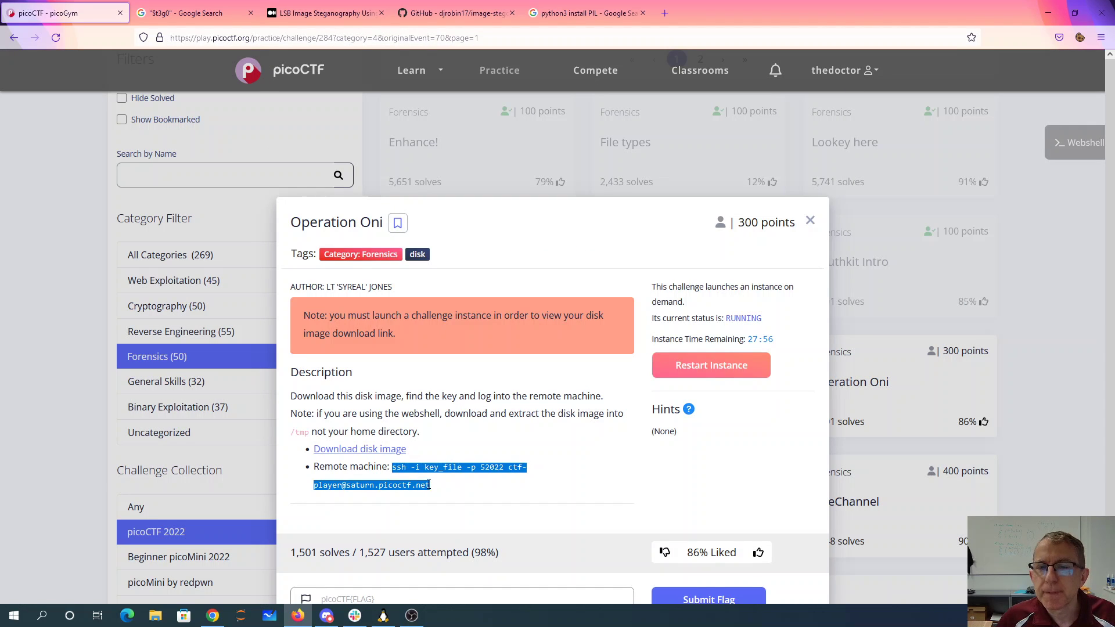
pyautogui.rightClick(427, 468)
pyautogui.click(441, 479)
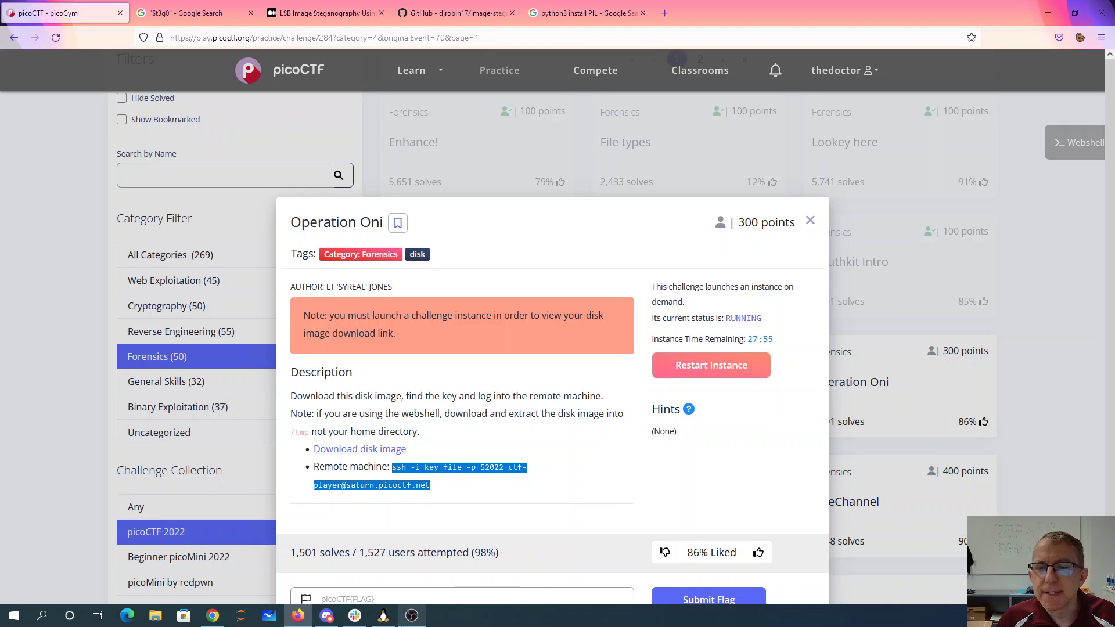
# - Log into the remote machine with the pasted ssh command and key_file, accepting the host
pyautogui.click(384, 616)
pyautogui.rightClick(418, 452)
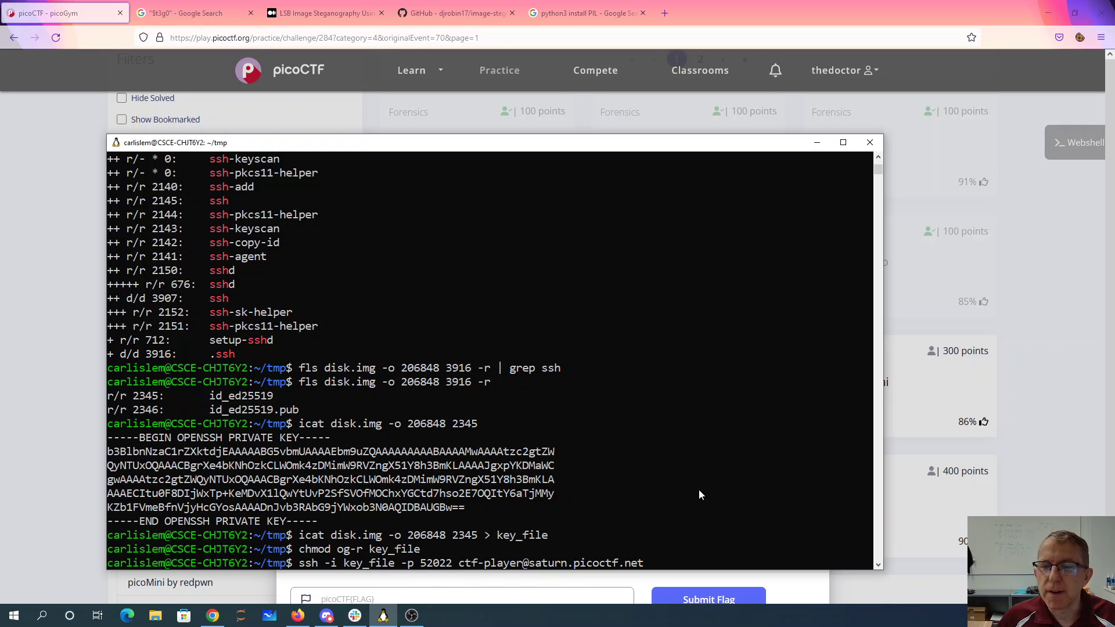
pyautogui.press('Return')
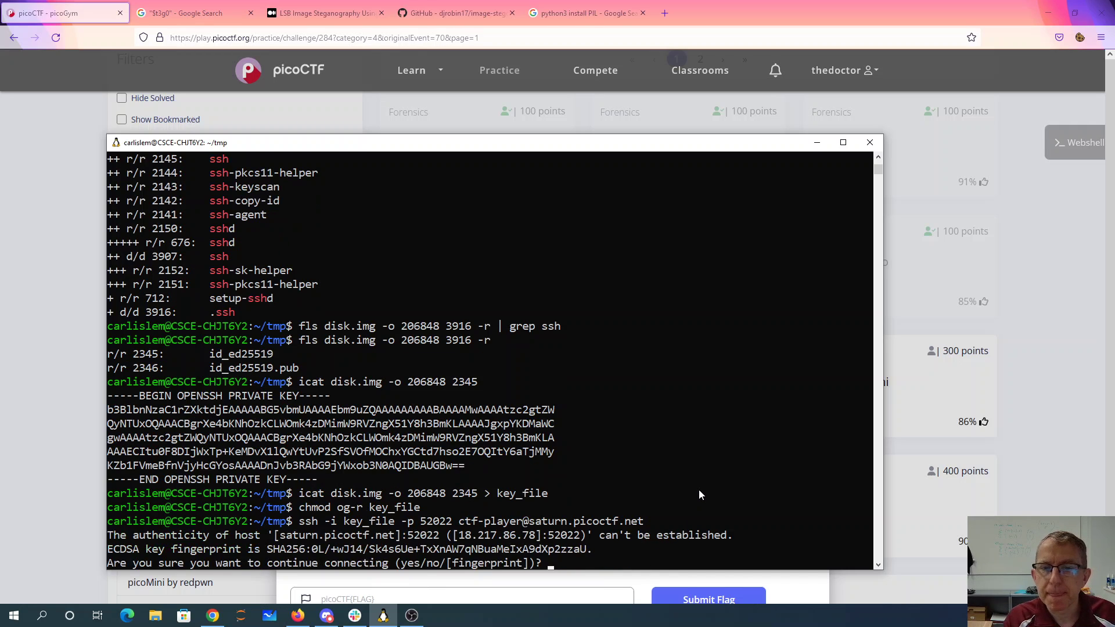
pyautogui.write('yes')
pyautogui.press('Return')
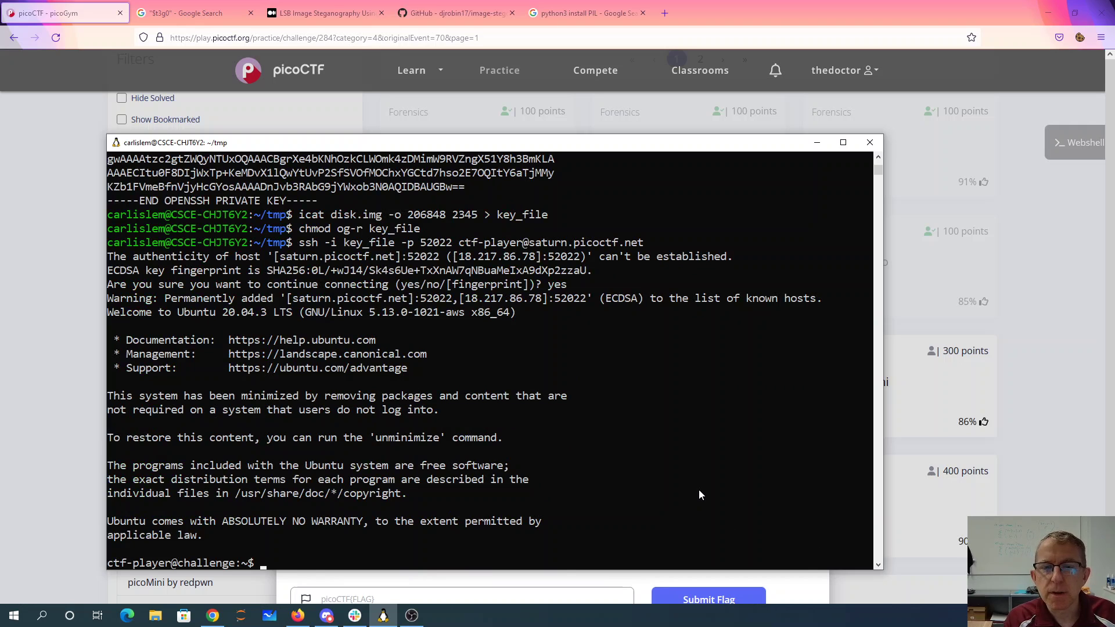
pyautogui.write('ls')
# - List the remote files, print flag.txt, and select the picoCTF flag
pyautogui.press('Return')
pyautogui.write('cat flag.txt')
pyautogui.press('Return')
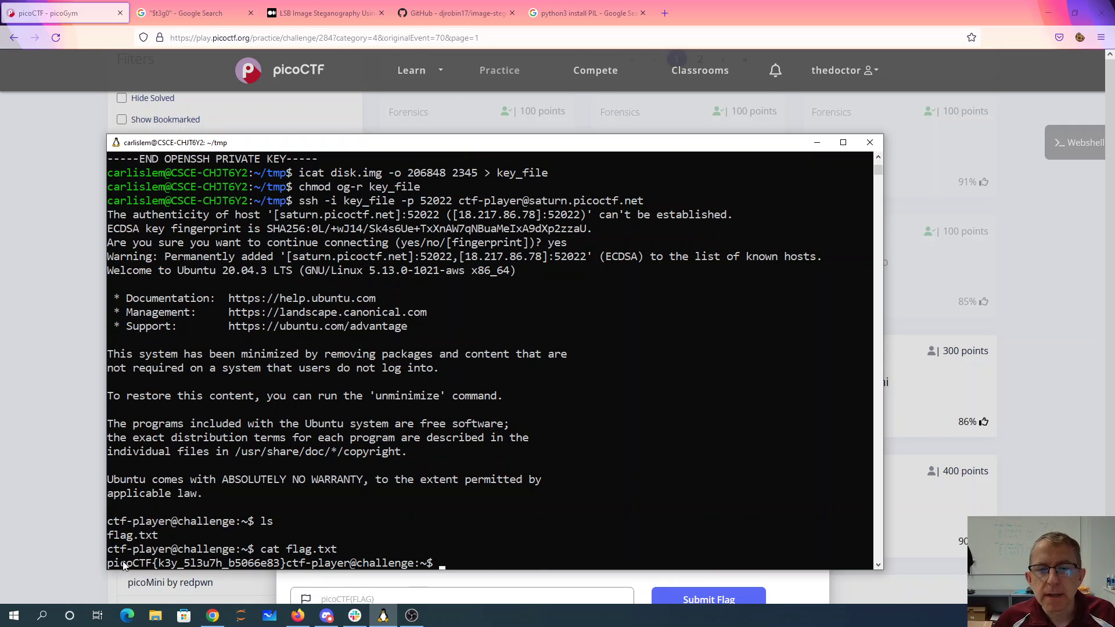
pyautogui.moveTo(112, 564); pyautogui.dragTo(284, 567)
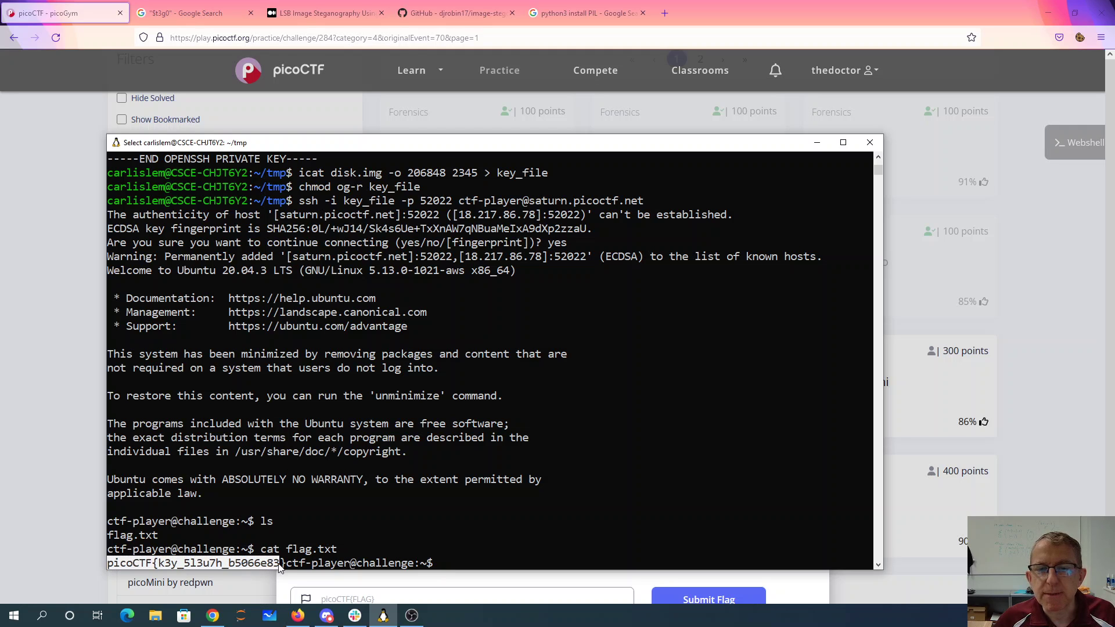
# - Copy the flag, paste it into Operation Oni's flag field, and submit it
pyautogui.hotkey('ctrl', 'c')
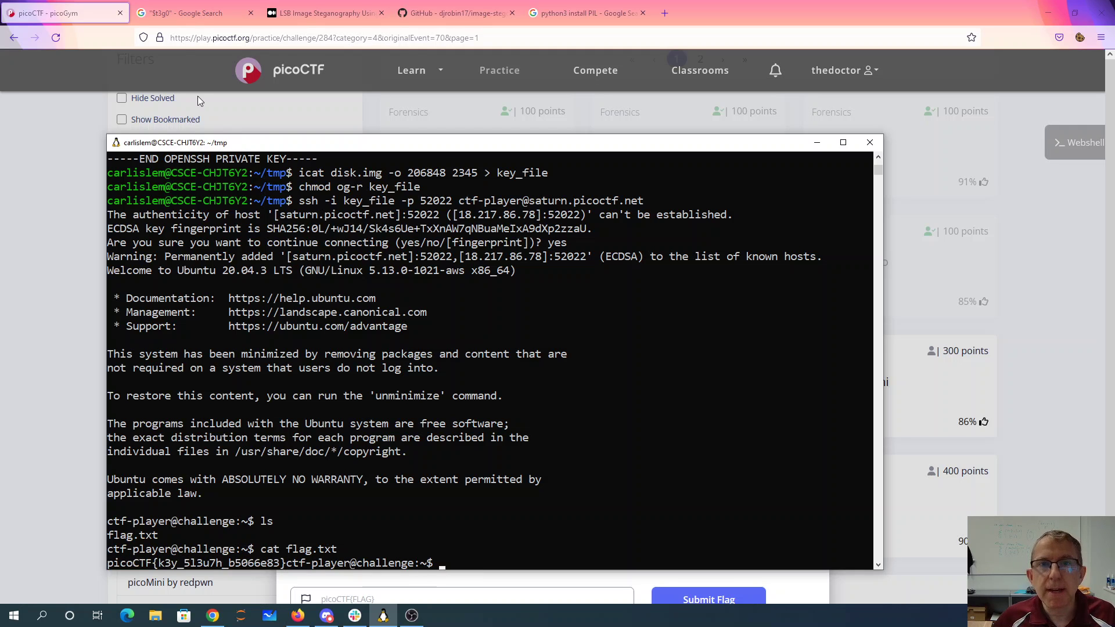
pyautogui.click(63, 177)
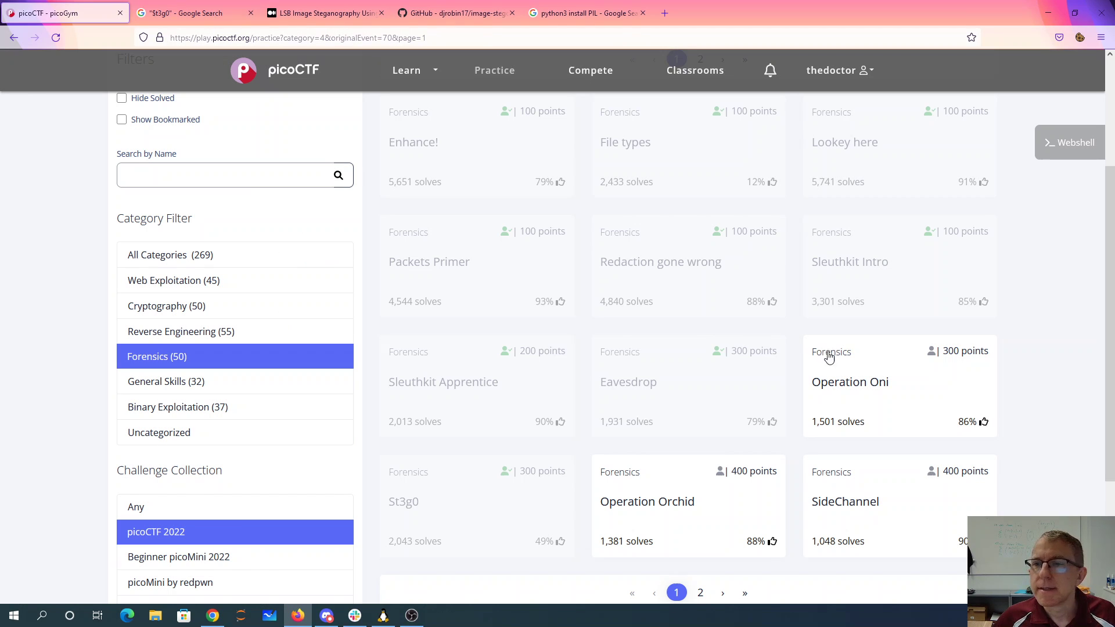
pyautogui.click(828, 383)
pyautogui.click(416, 599)
pyautogui.hotkey('ctrl', 'v')
pyautogui.click(708, 599)
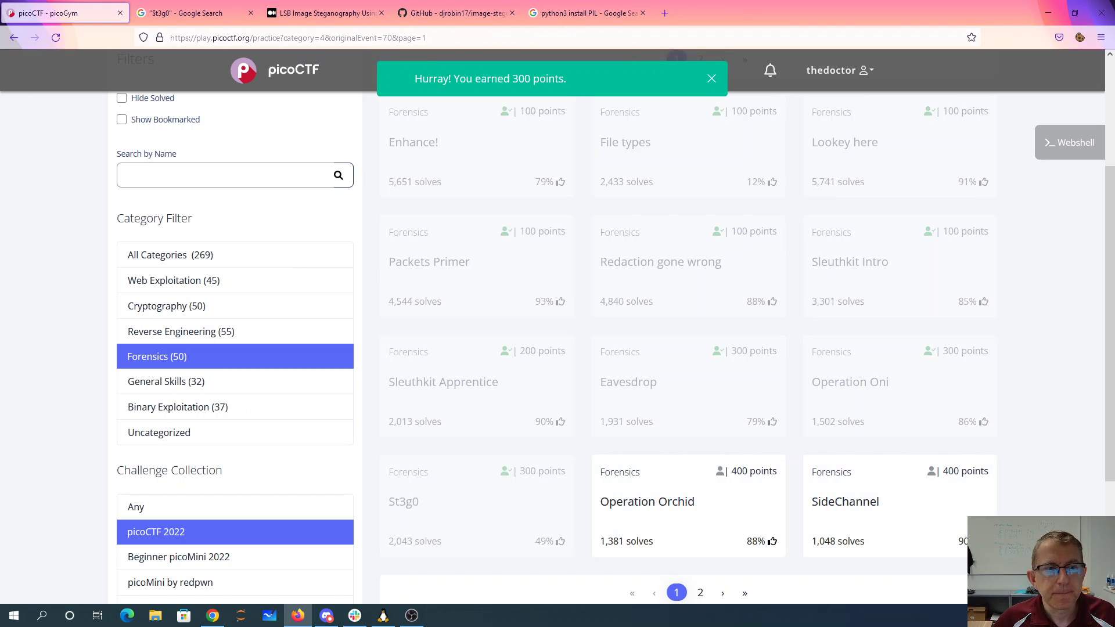